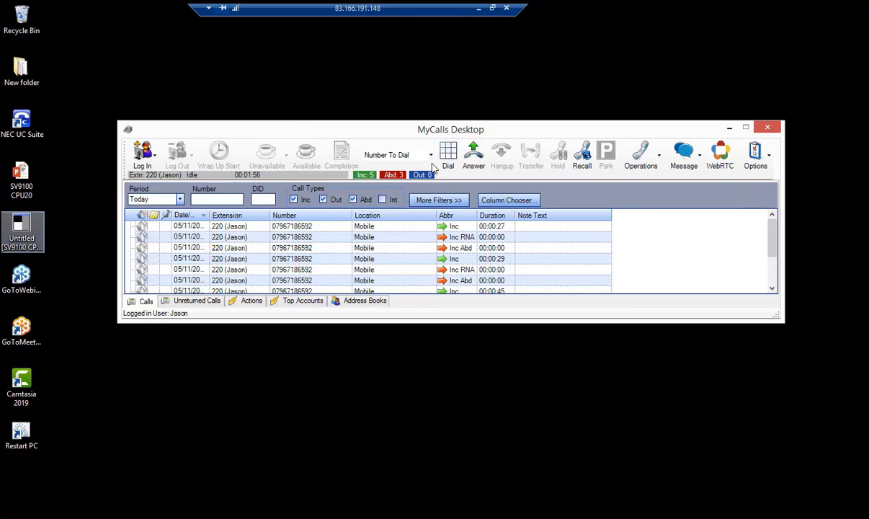
Log the agent in to all primary login queues using the default extension, and check the logged-in queues.
left_click(155, 160)
left_click(155, 160)
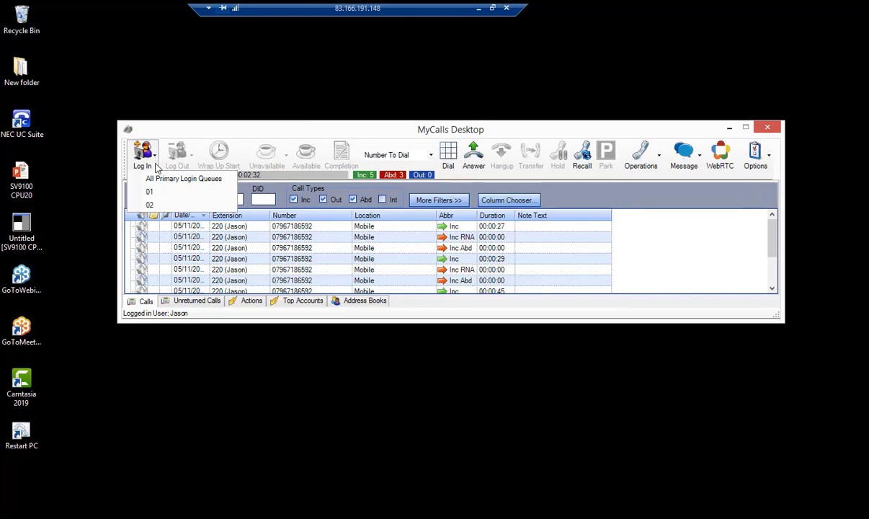
left_click(156, 167)
left_click(154, 165)
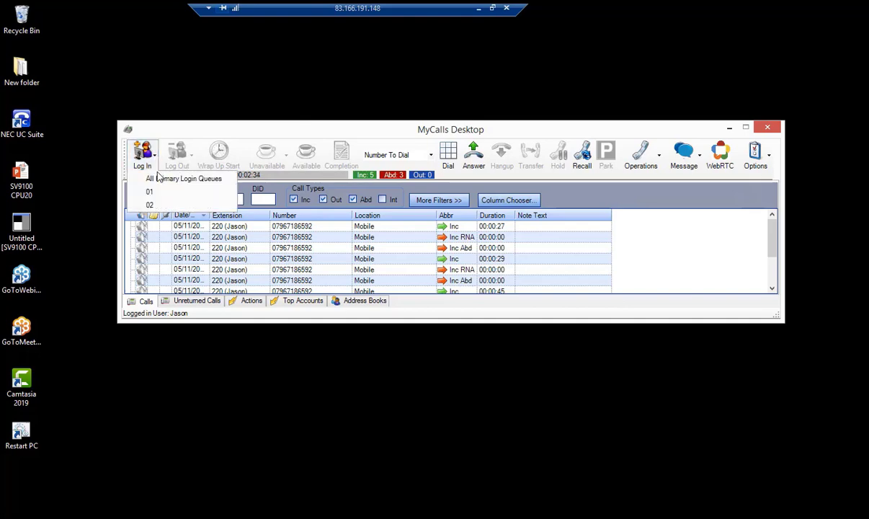
left_click(159, 178)
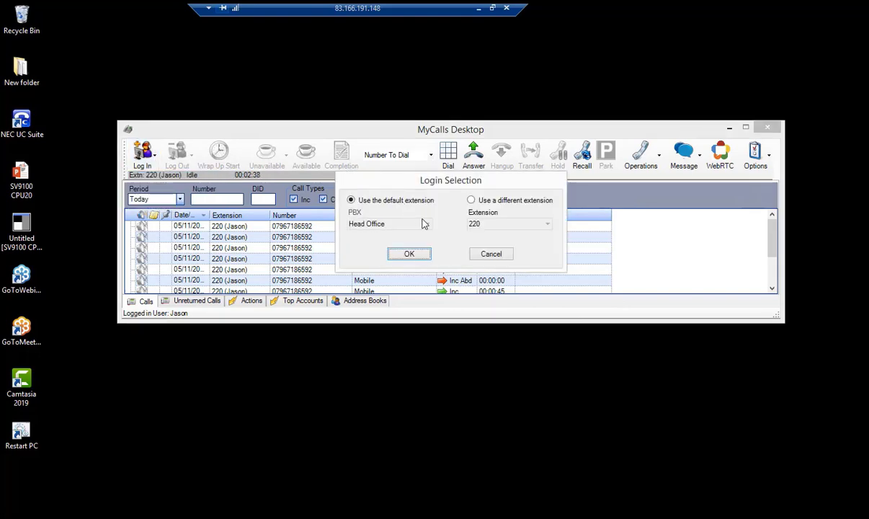
left_click(407, 253)
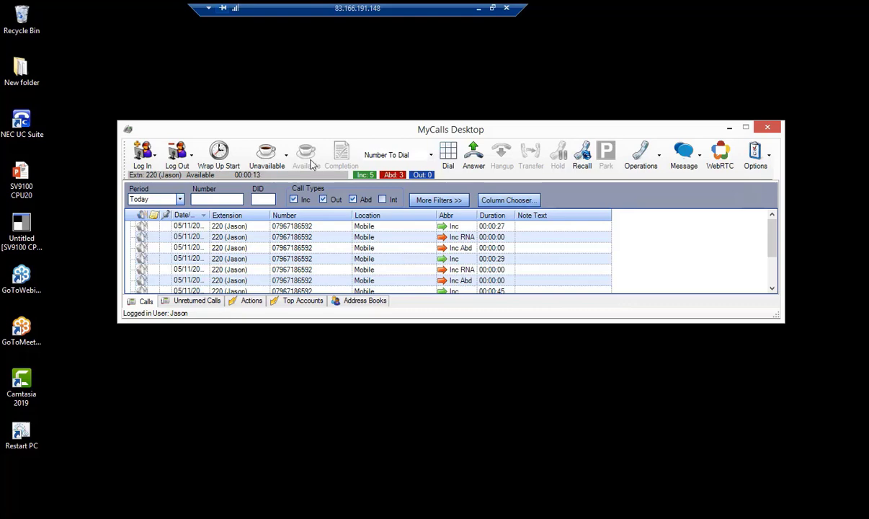
left_click(192, 163)
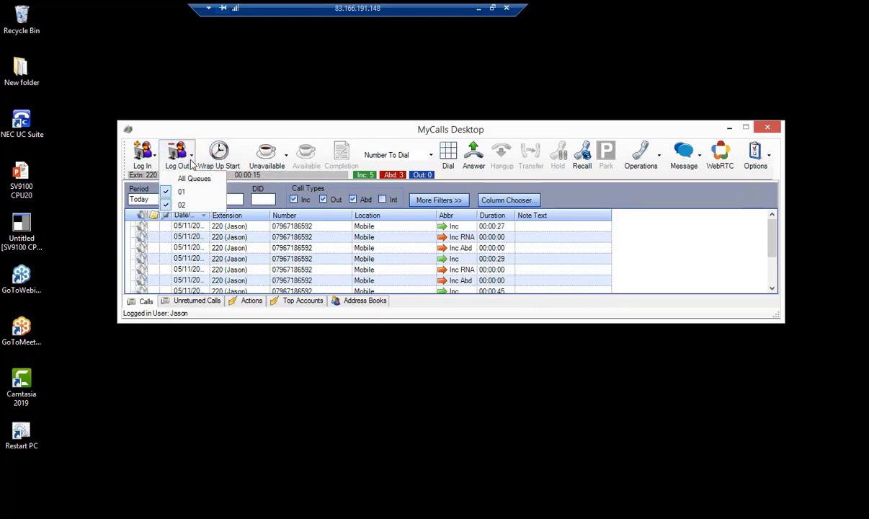
left_click(191, 164)
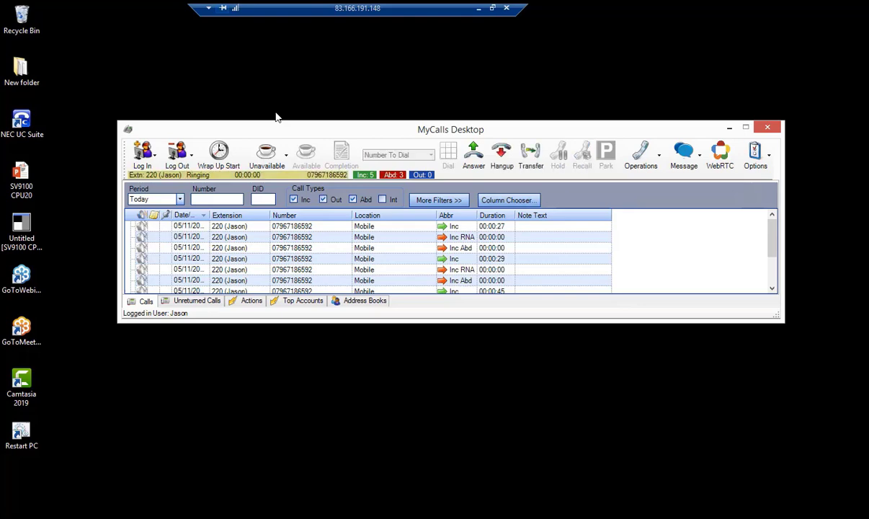
Answer the ringing incoming call and hang up to end it.
left_click(475, 155)
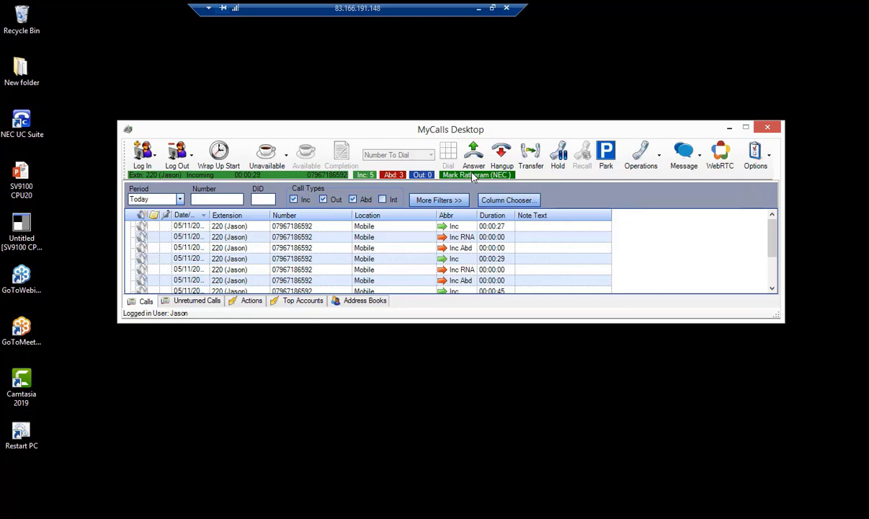
left_click(509, 152)
Move the Completion Codes dialog clear of the call controls and try the wrap-up function.
left_click_drag(229, 116, 246, 114)
left_click_drag(410, 124, 620, 89)
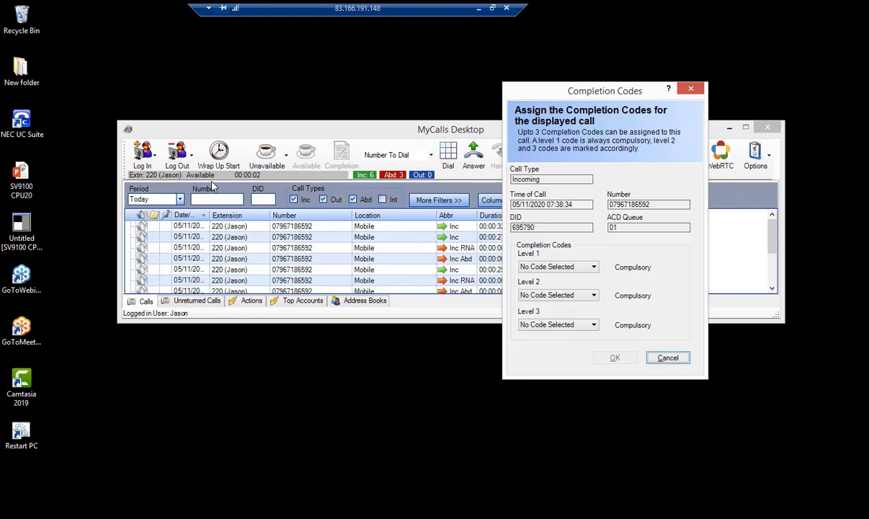
left_click(219, 155)
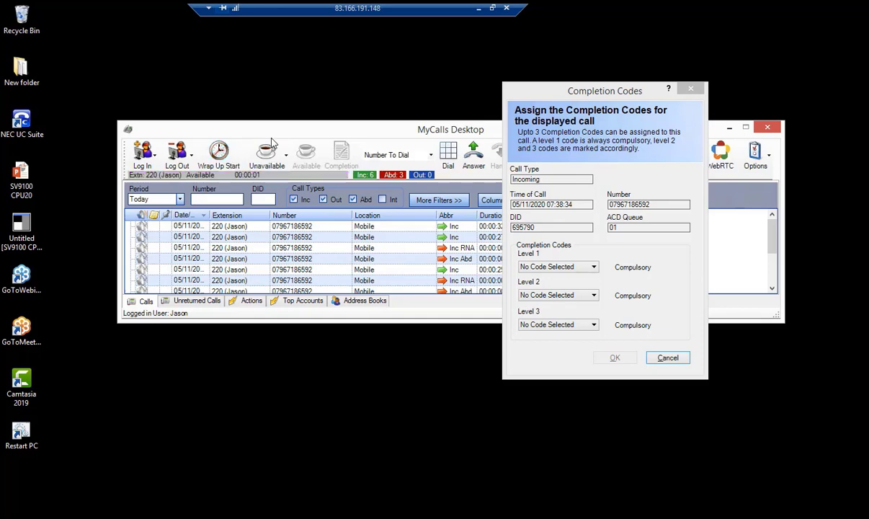
Assign the completion codes New Customer, Glasgow and Order to levels 1 to 3 of the incoming call and save them.
left_click(534, 96)
left_click_drag(534, 96, 291, 86)
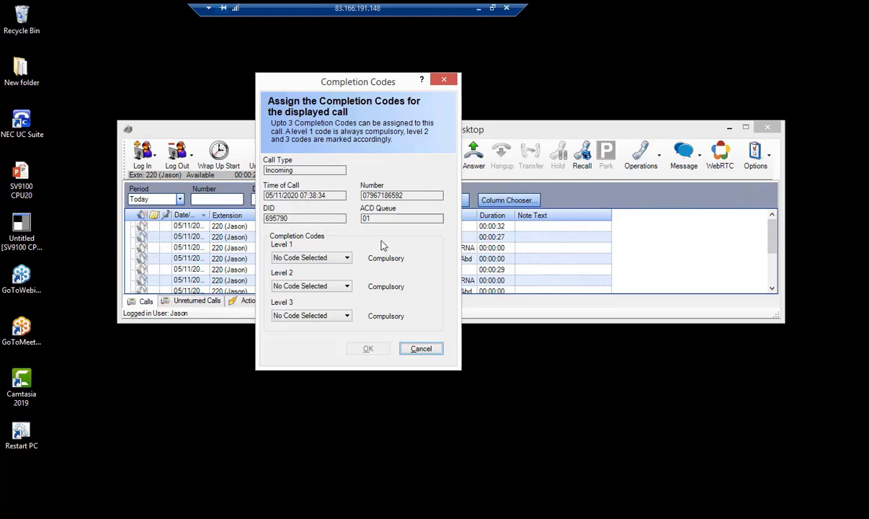
left_click(347, 260)
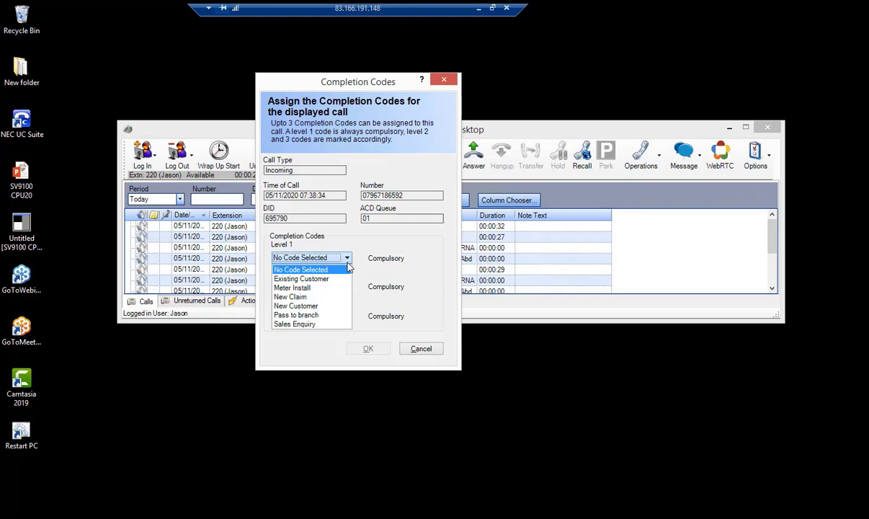
left_click(295, 307)
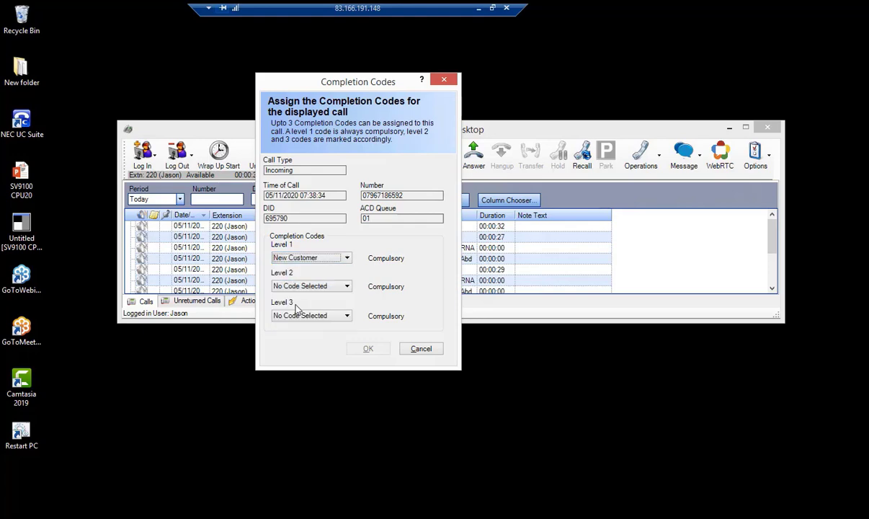
left_click(346, 287)
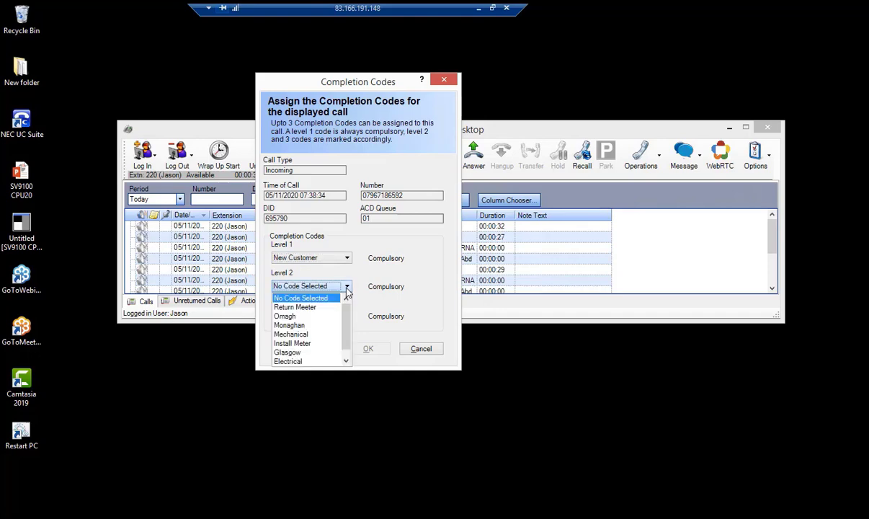
left_click(304, 352)
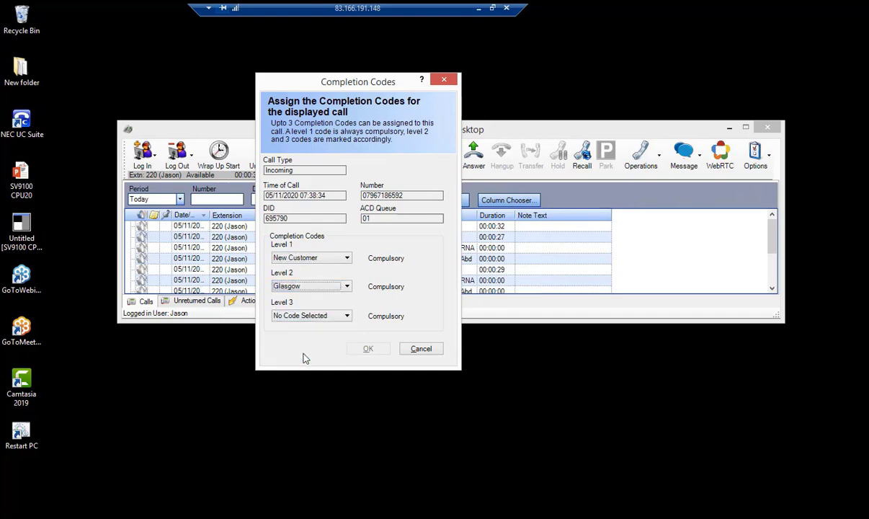
left_click(349, 320)
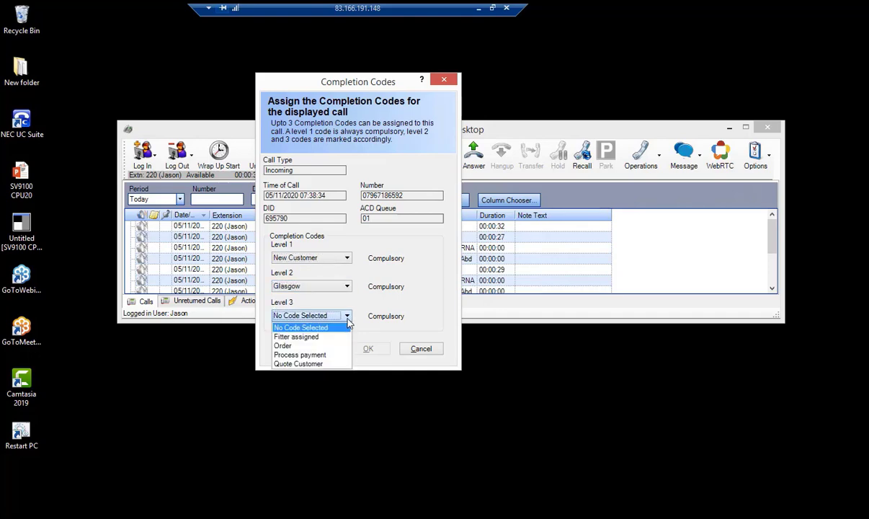
left_click(284, 346)
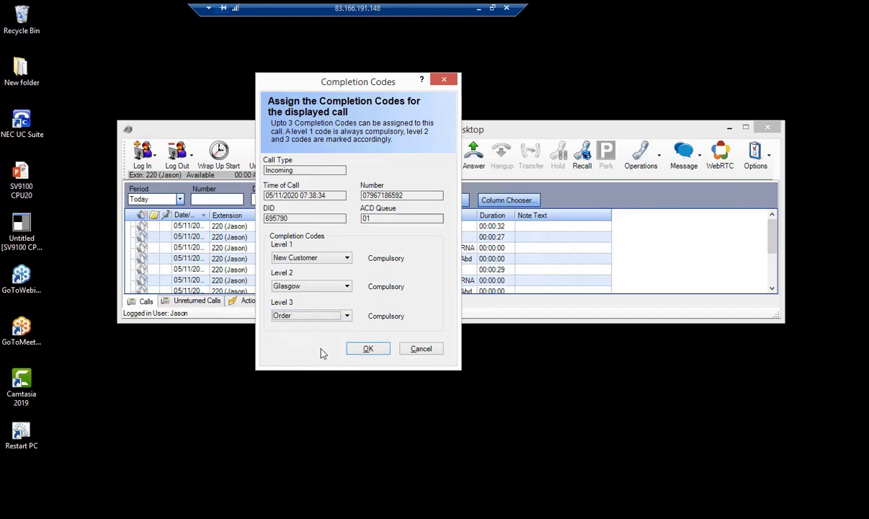
left_click(368, 350)
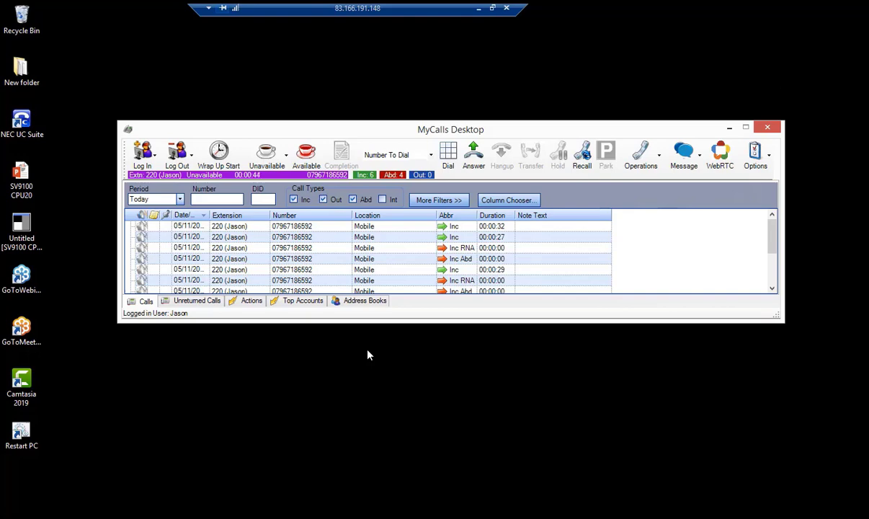
Return the agent to Available, and set the status to Unavailable with the reason Natural Break.
left_click(312, 158)
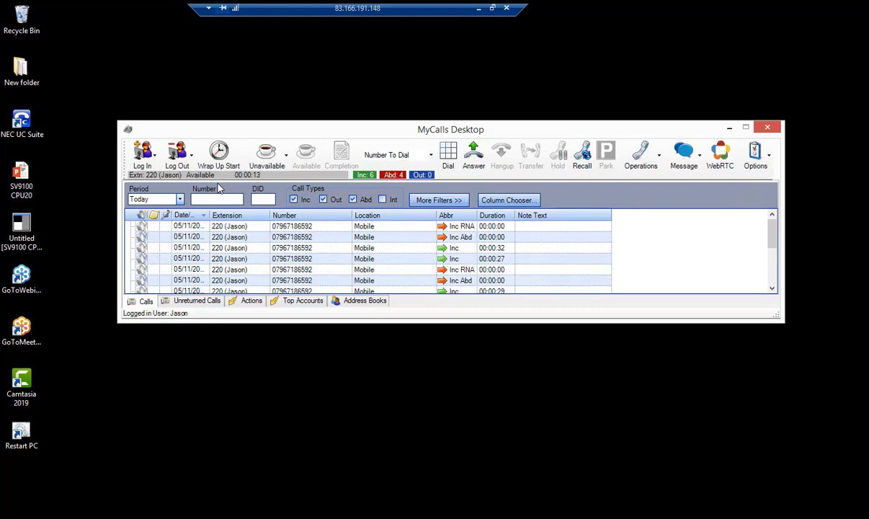
left_click(286, 156)
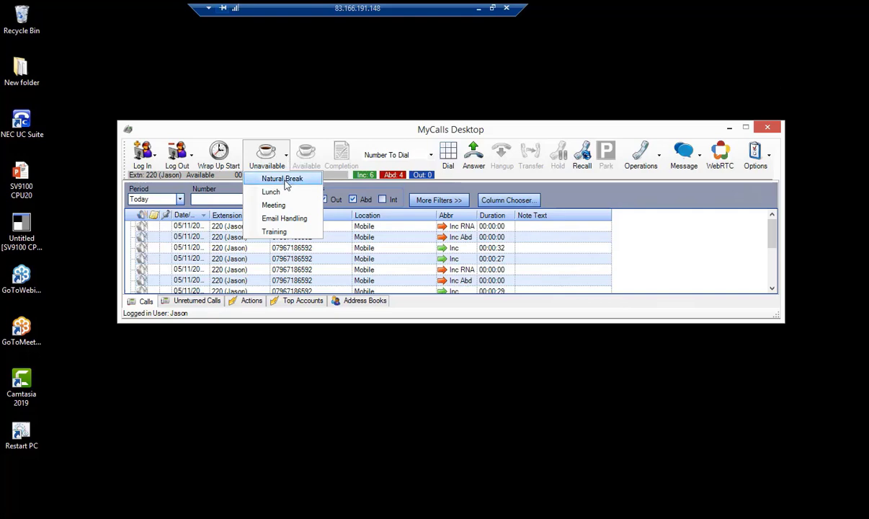
left_click(285, 180)
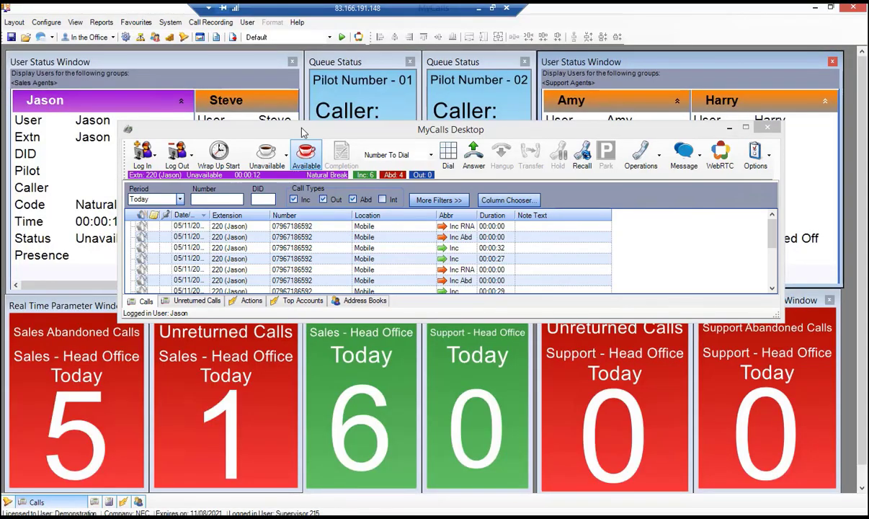
Uncover the first sales agent's status panel on the supervisor screen and end the Natural Break by making the agent available.
left_click_drag(303, 131, 433, 117)
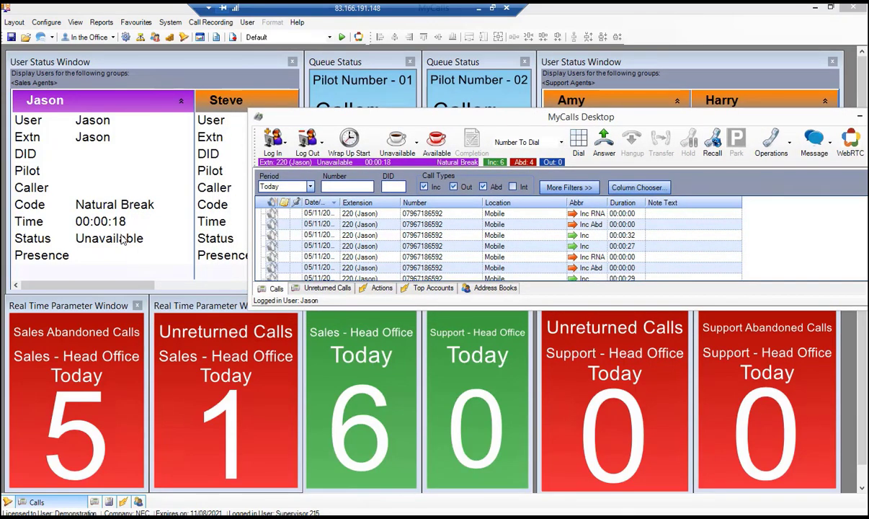
left_click(436, 145)
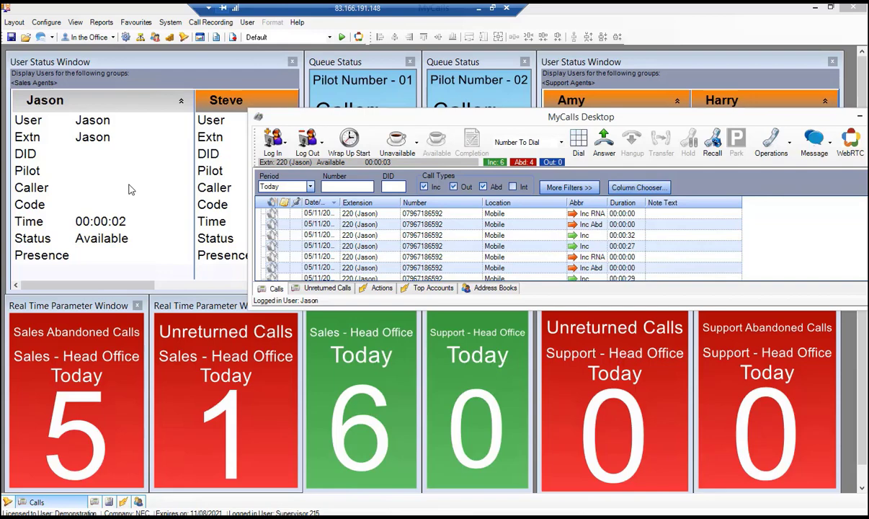
From the supervisor's Sales Agents status window, put the first agent into Unavailable with the reason Meeting.
right_click(106, 193)
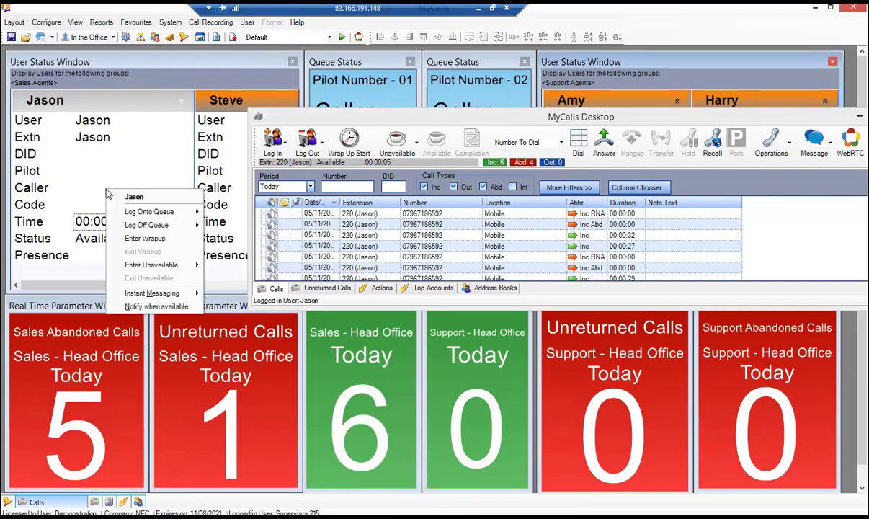
mouse_move(135, 269)
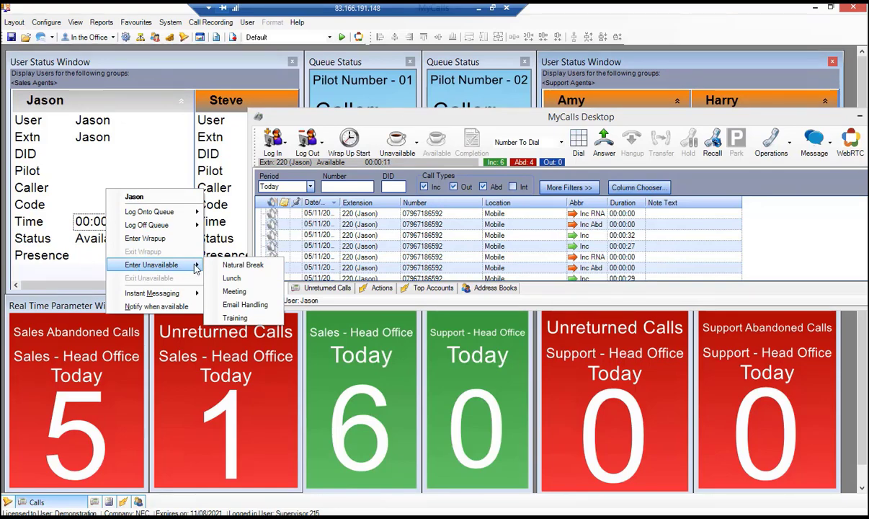
left_click(234, 293)
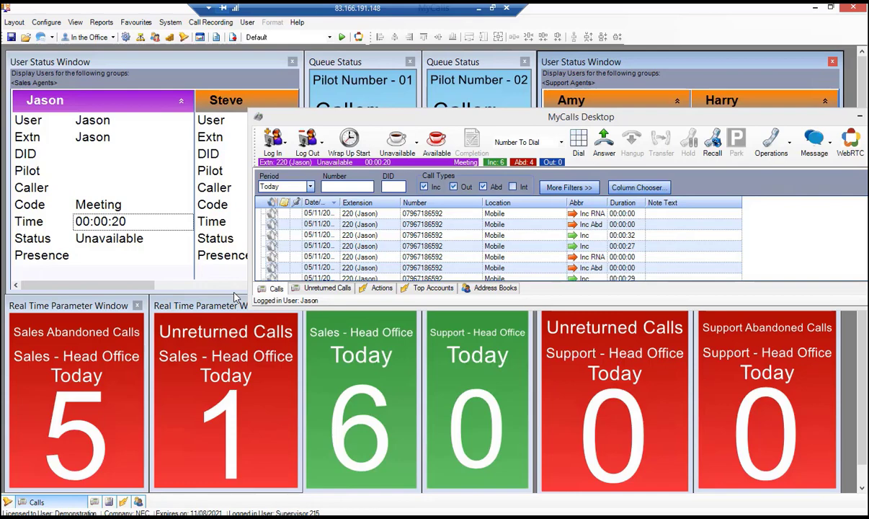
Take the agent out of the Meeting status and minimise the supervisor's MyCalls window behind the desktop client.
left_click(437, 144)
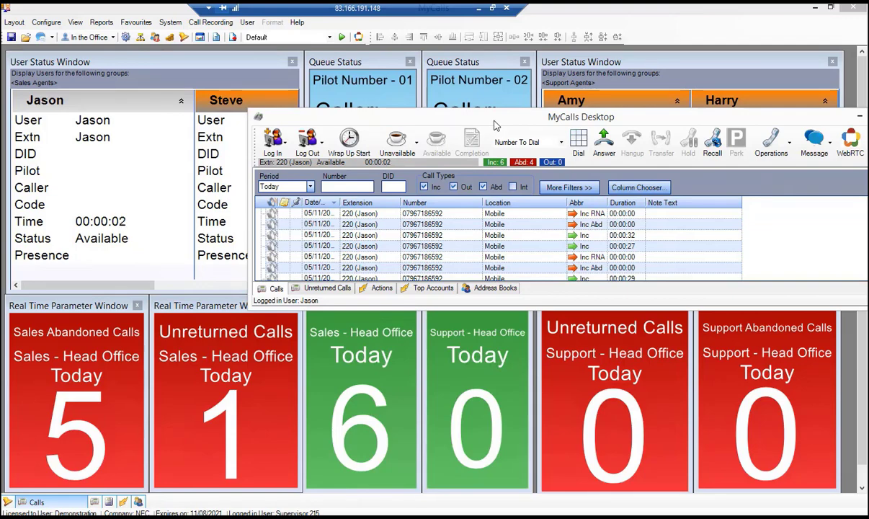
left_click_drag(494, 125, 360, 107)
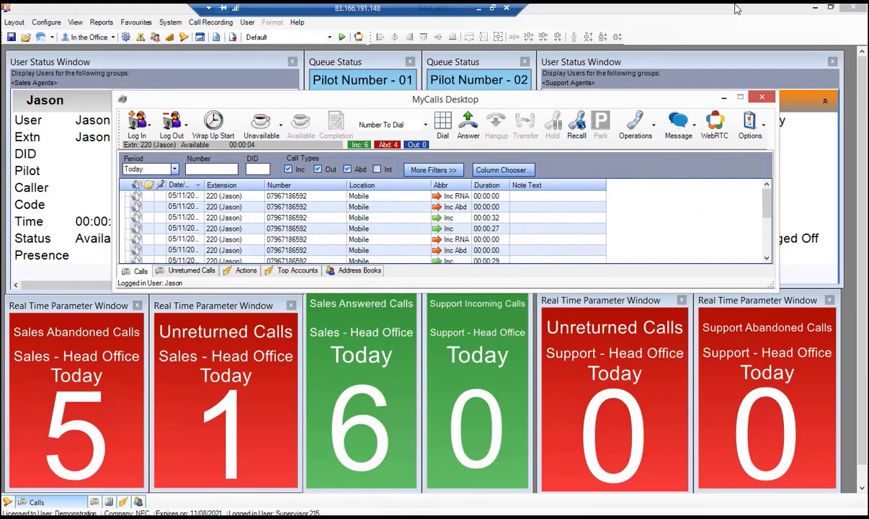
left_click(815, 7)
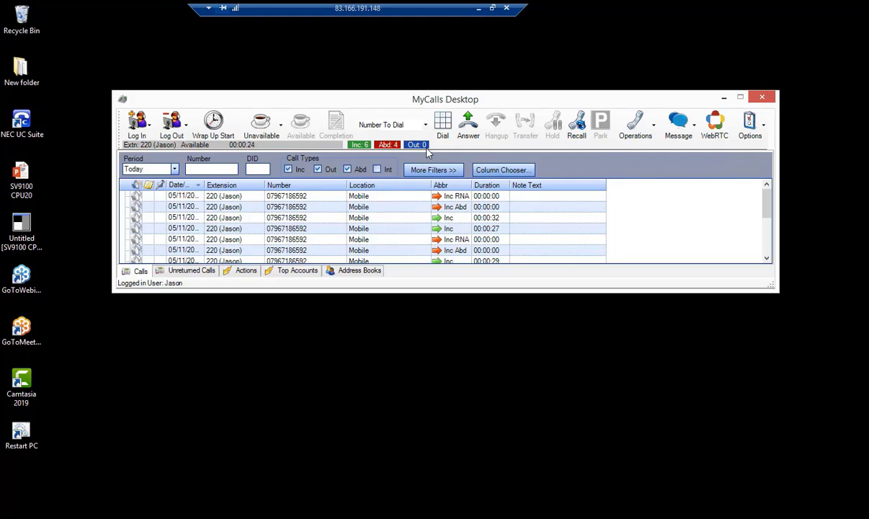
Dial the phone number of the most recent call in the call list, and hang up the outgoing call.
right_click(319, 193)
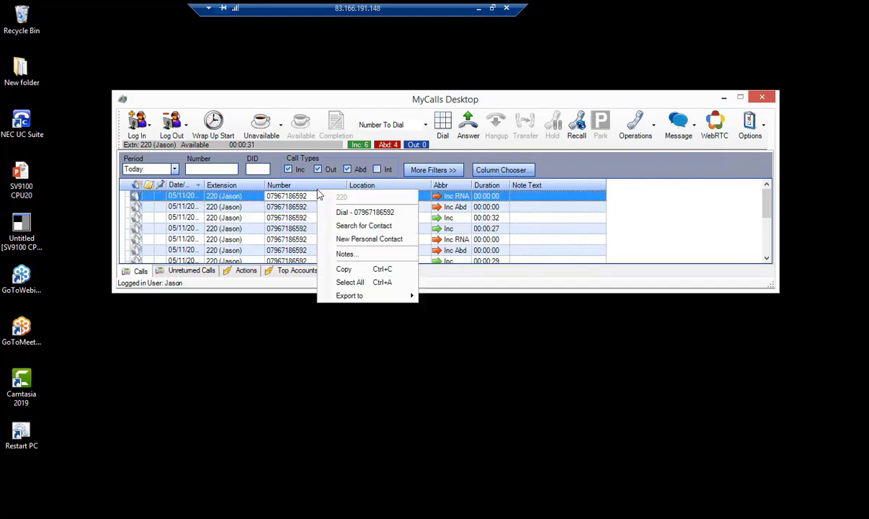
left_click(351, 217)
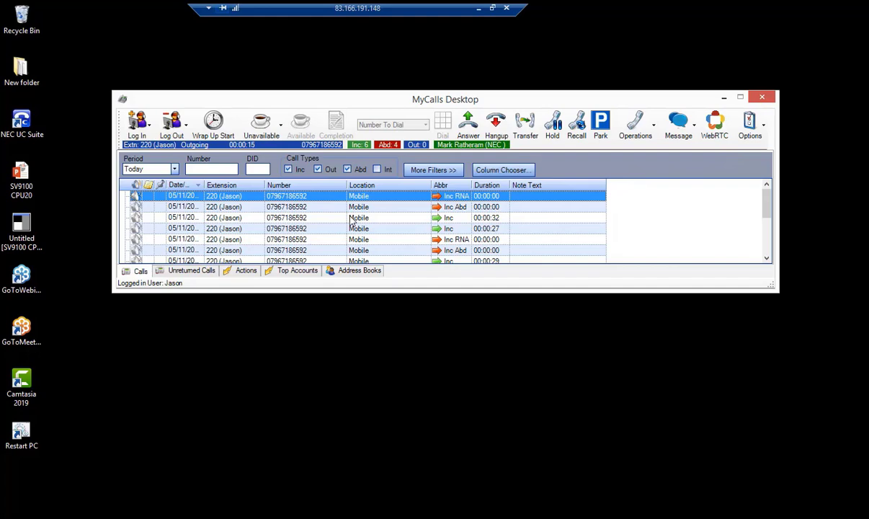
left_click(497, 134)
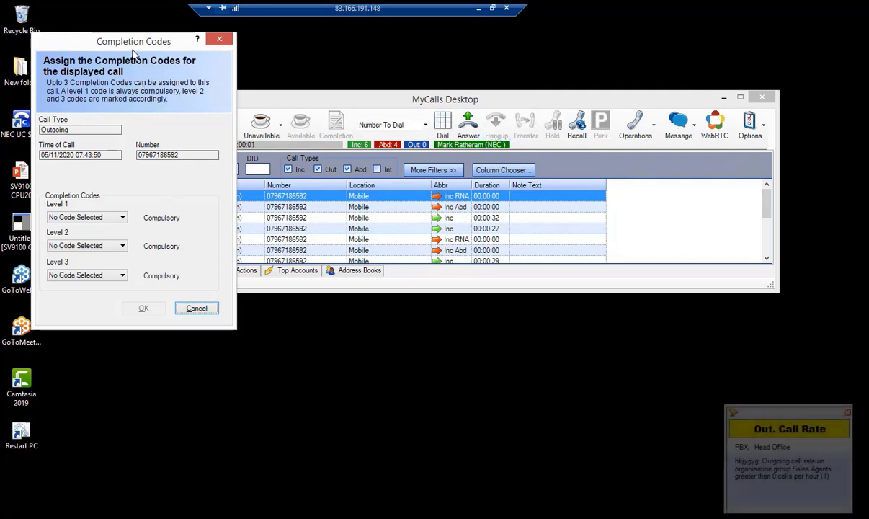
Assign the outgoing call the completion codes Existing Customer, Omagh and Fitter assigned, and save them.
left_click_drag(130, 45, 235, 56)
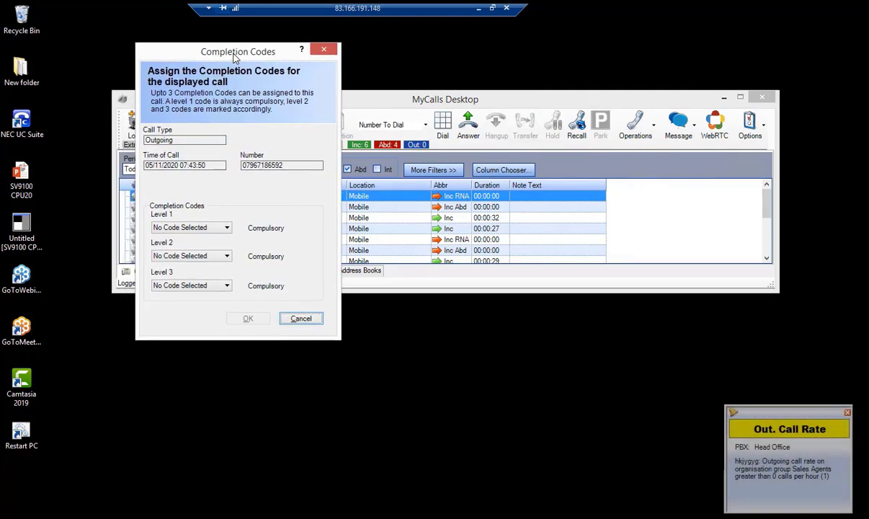
left_click(226, 228)
left_click(195, 246)
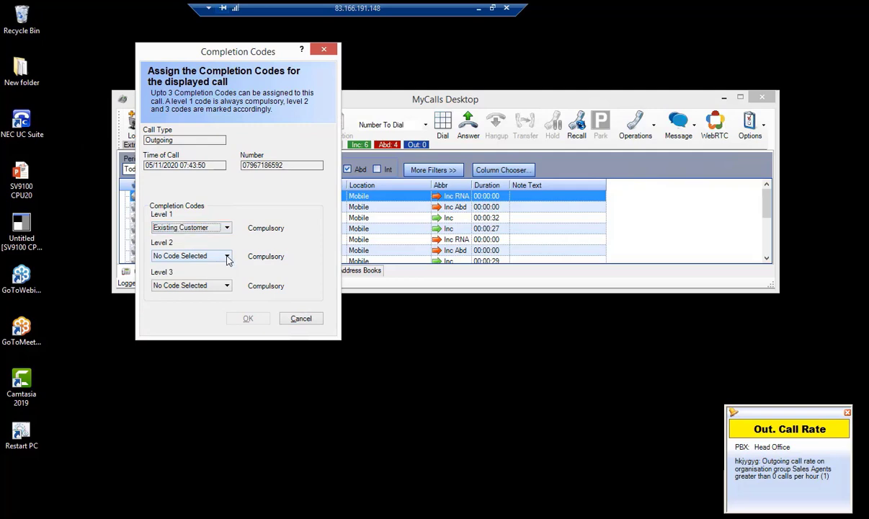
left_click(227, 257)
left_click(191, 286)
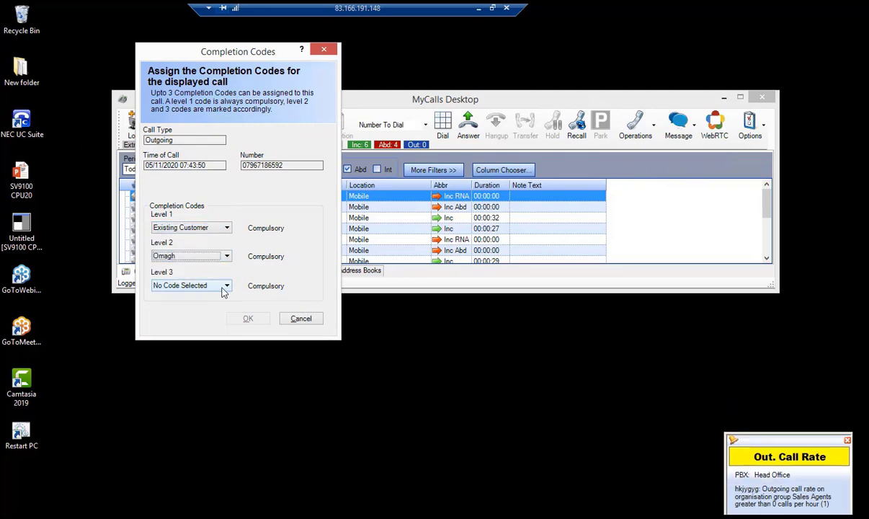
left_click(226, 287)
left_click(202, 306)
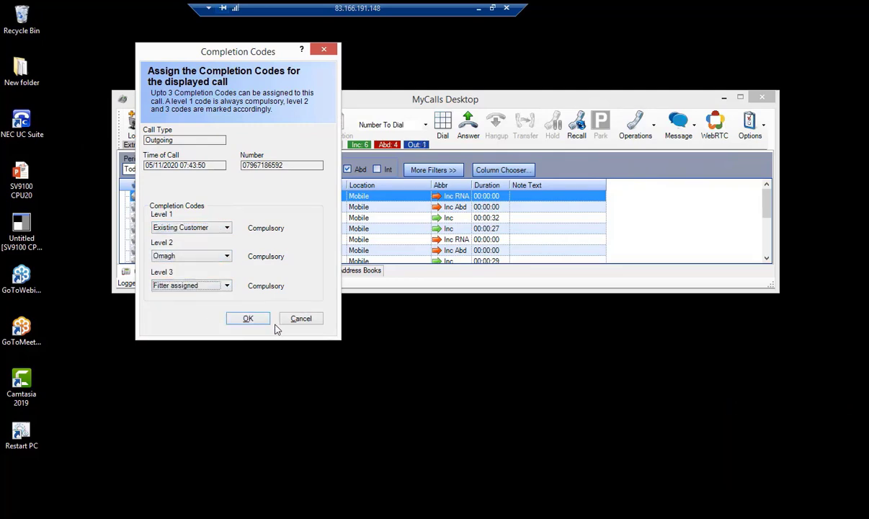
left_click(249, 320)
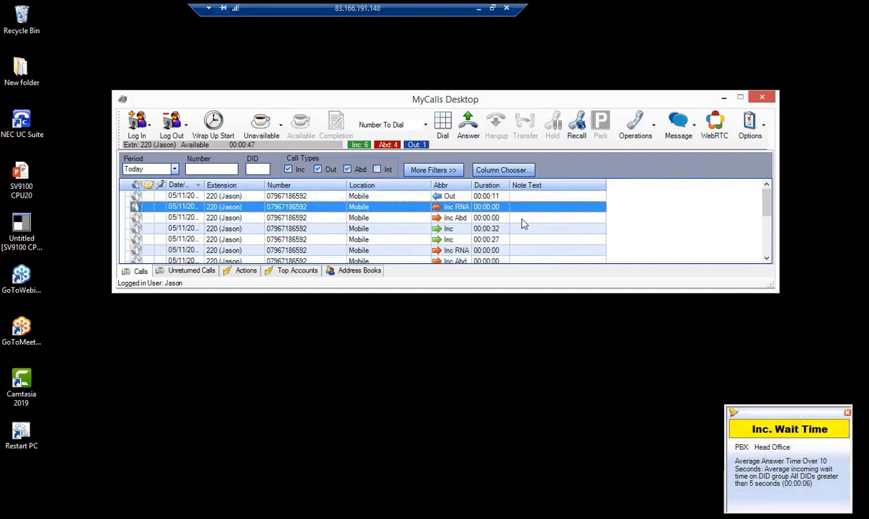
Add the note "Good Call" to the most recent abandoned incoming call in the list, then save and close the note.
right_click(523, 220)
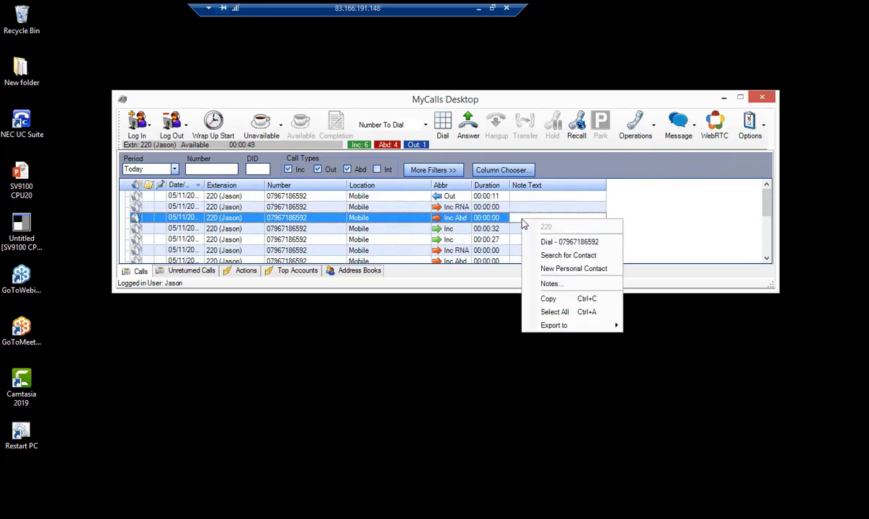
left_click(551, 284)
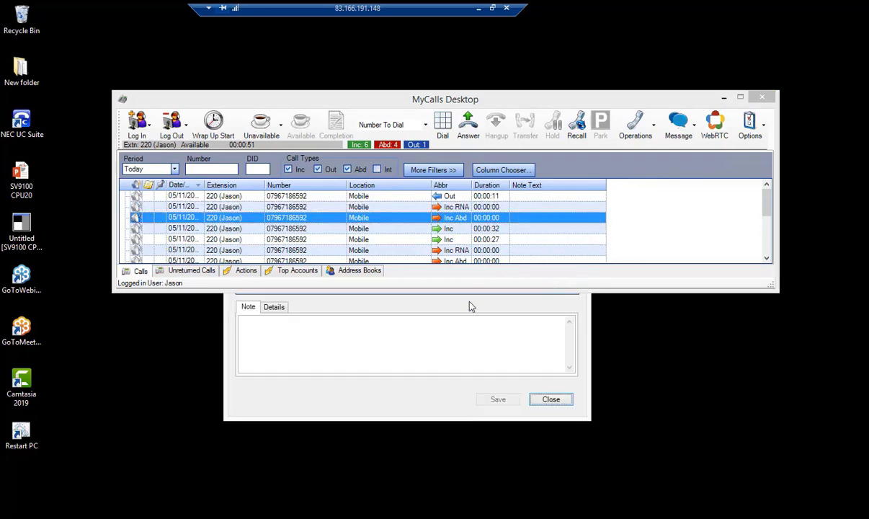
left_click(357, 332)
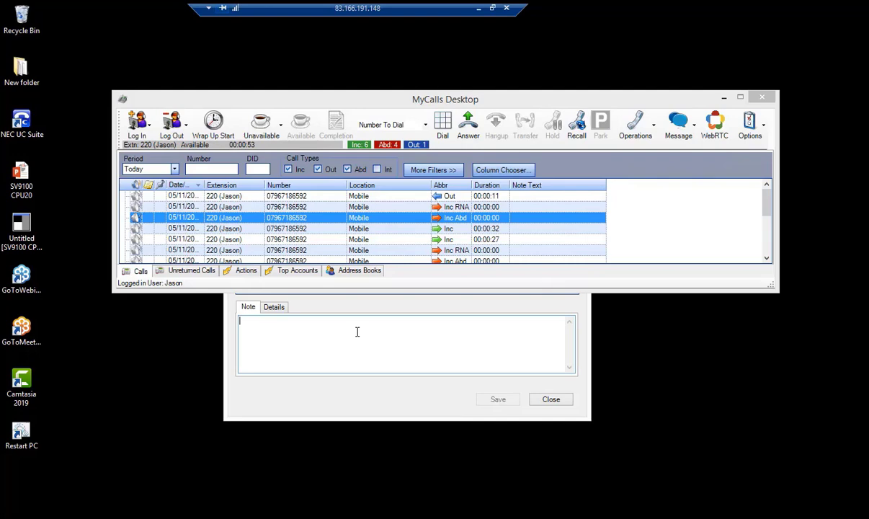
type("gOOD c")
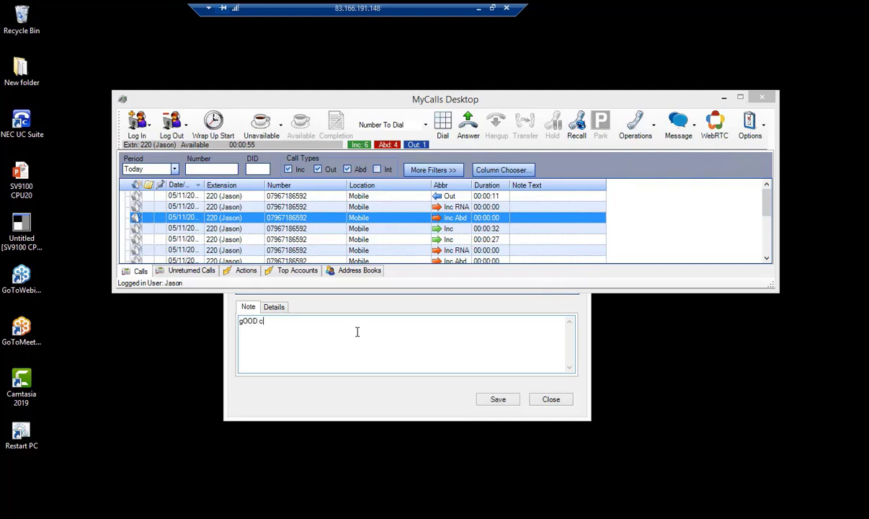
type("ALL")
key("BackSpace")
key("BackSpace")
key("BackSpace")
key("BackSpace")
key("BackSpace")
key("BackSpace")
key("BackSpace")
key("BackSpace")
key("BackSpace")
type("Good Call")
left_click(503, 402)
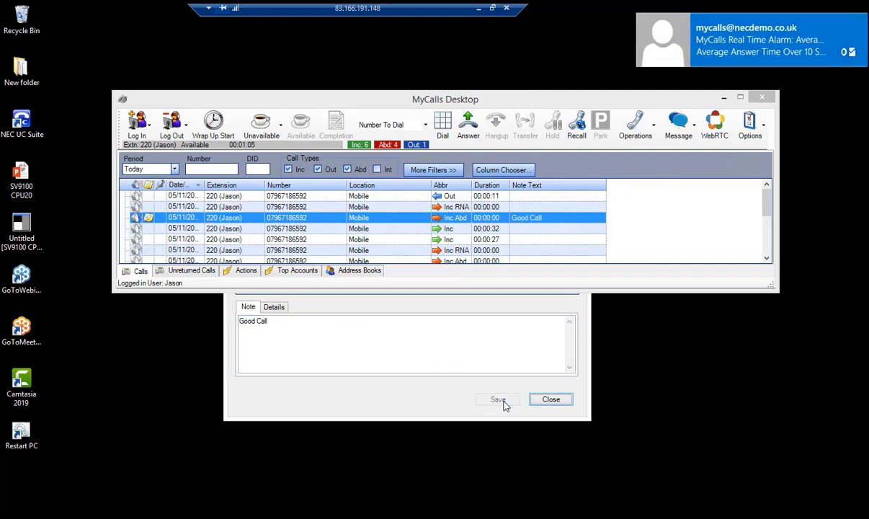
left_click(551, 401)
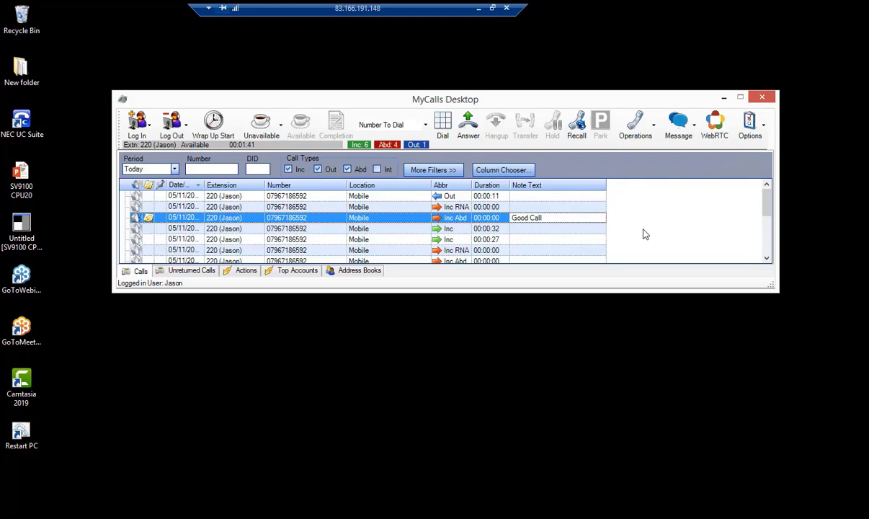
Set the call list's period to This Week, and bring up the list of unreturned calls.
left_click(173, 169)
left_click(153, 198)
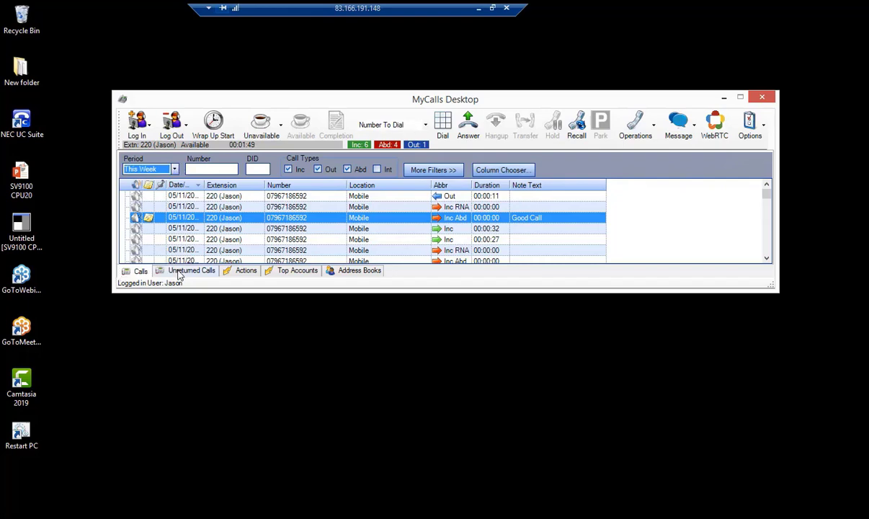
left_click(160, 298)
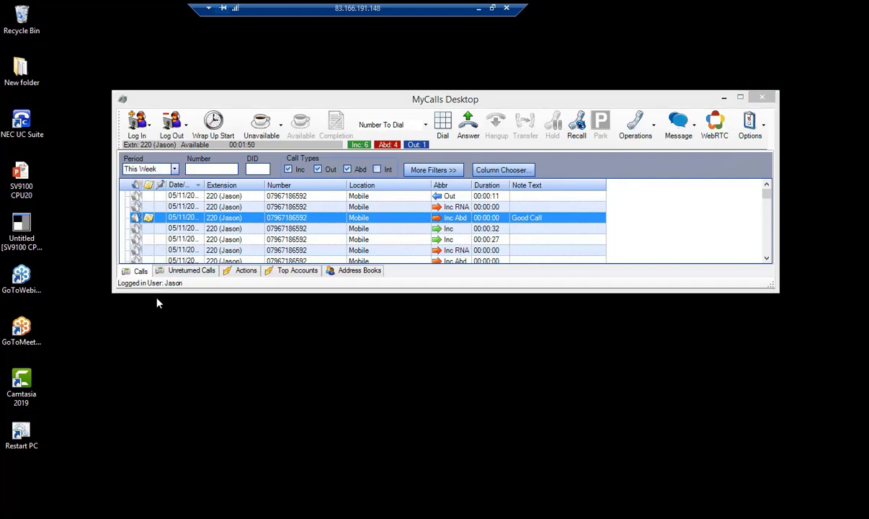
left_click(192, 273)
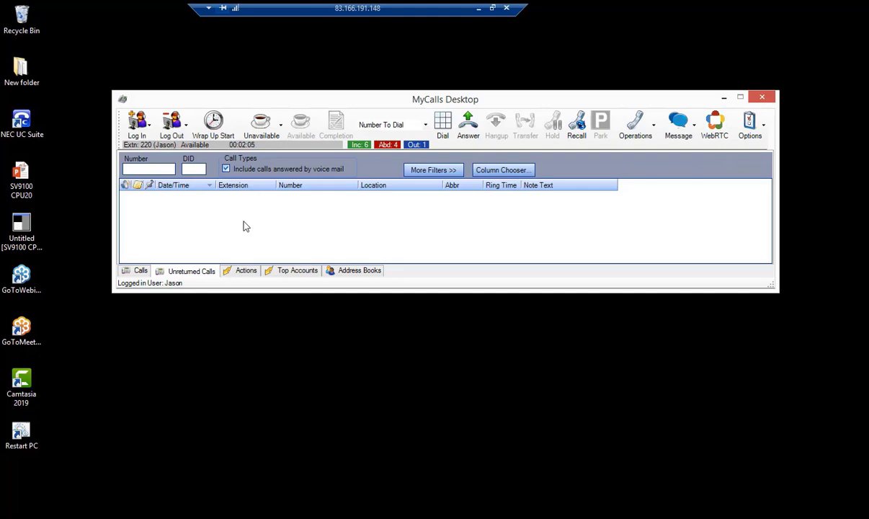
Show the configured action shortcuts, dial the third pink speed-dial contact, and hang up the outgoing call.
left_click(246, 271)
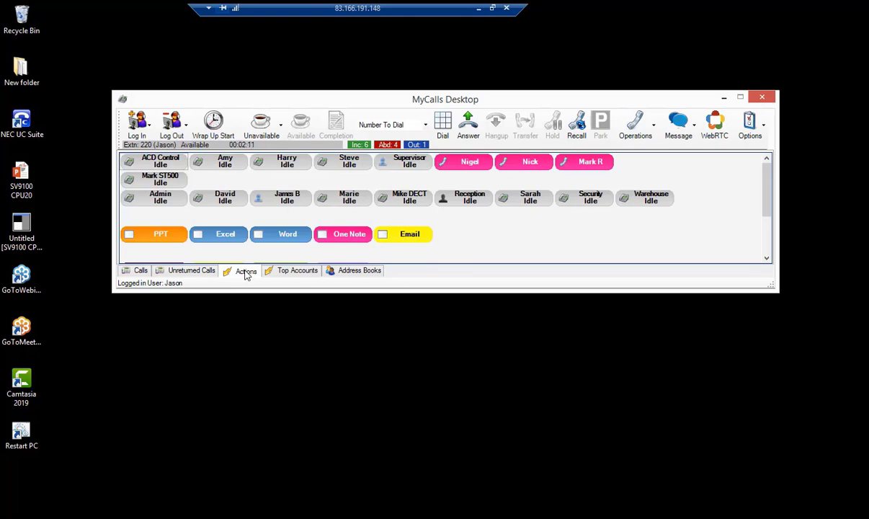
left_click(246, 273)
left_click(592, 162)
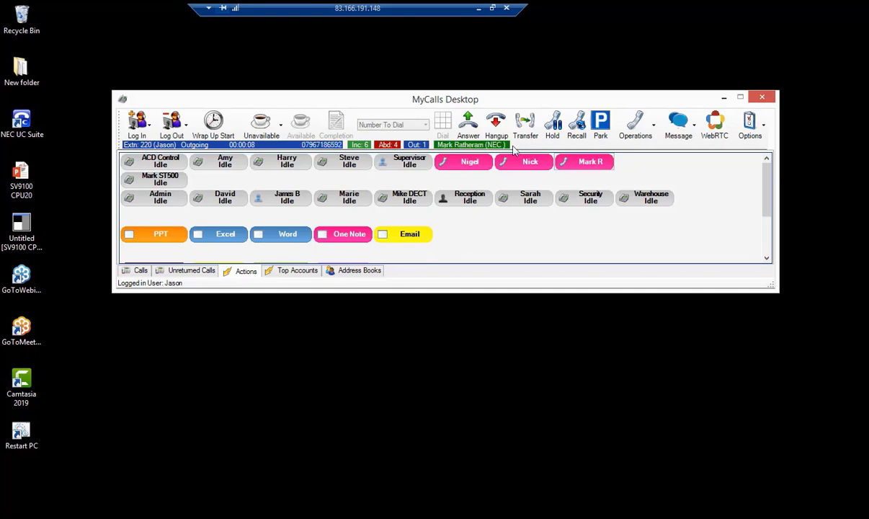
left_click(497, 129)
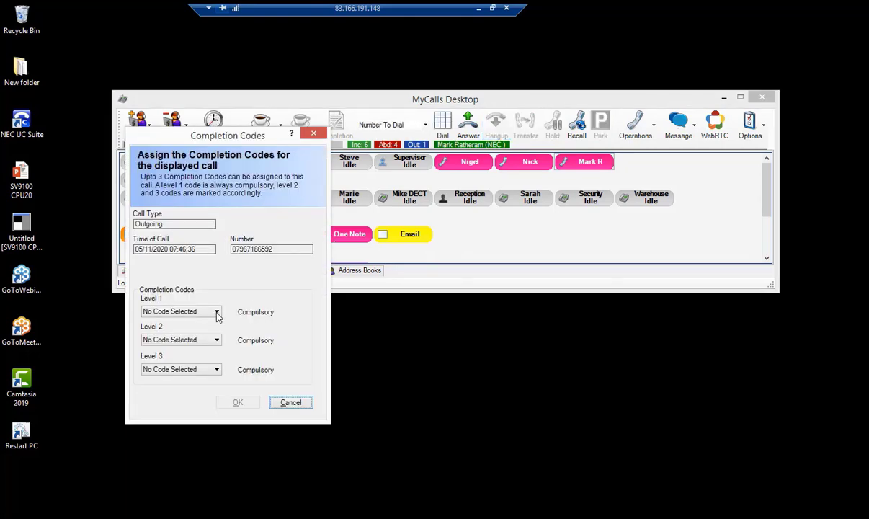
Assign the outgoing call the completion codes Meter Install and Return Meeter plus a level 3 code, and save them.
left_click(217, 311)
left_click(210, 334)
left_click(216, 339)
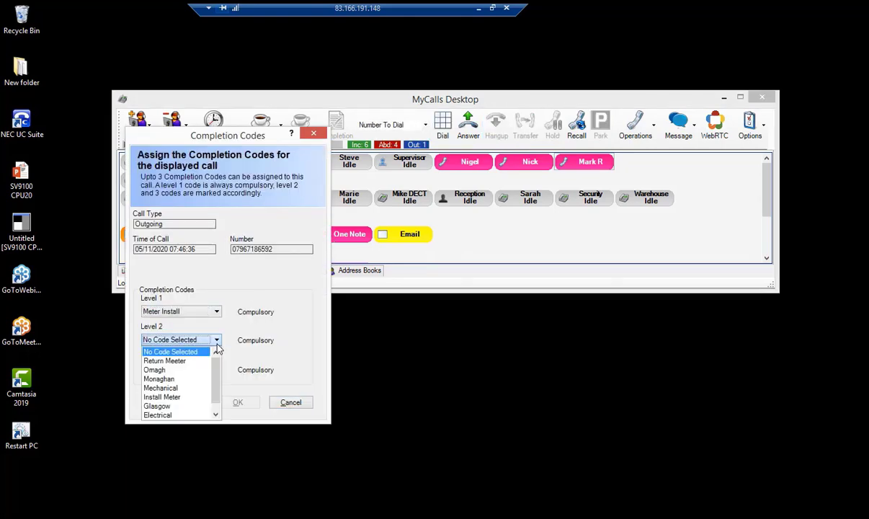
left_click(189, 358)
left_click(217, 369)
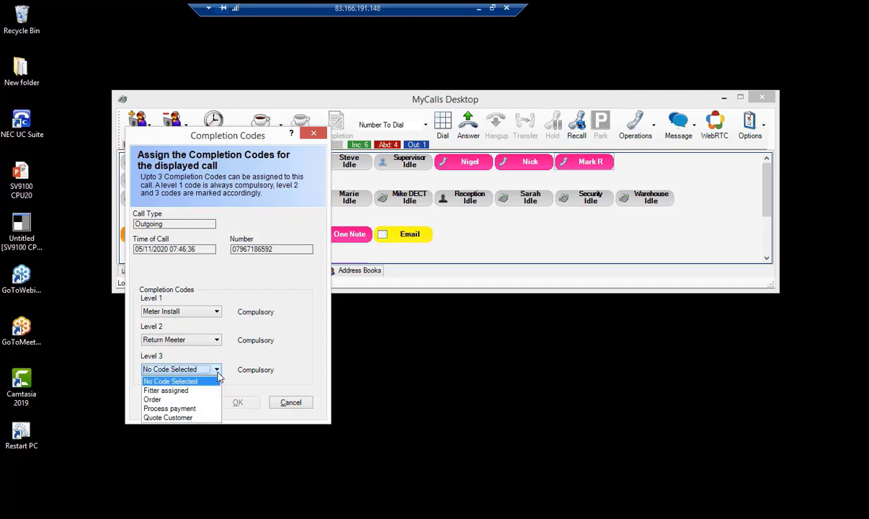
left_click(188, 380)
left_click(237, 403)
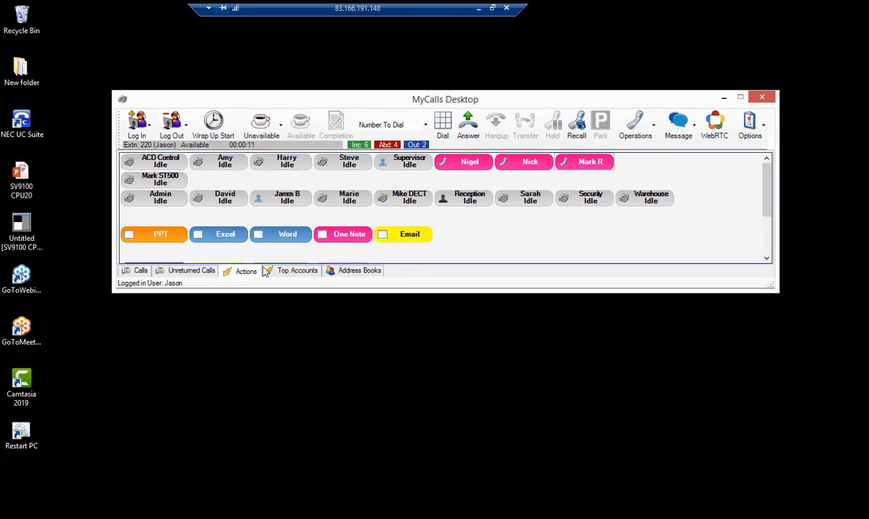
Show the top accounts shortcuts and launch the NEC website with the WWW NEC shortcut.
left_click(291, 272)
left_click(245, 272)
left_click(305, 272)
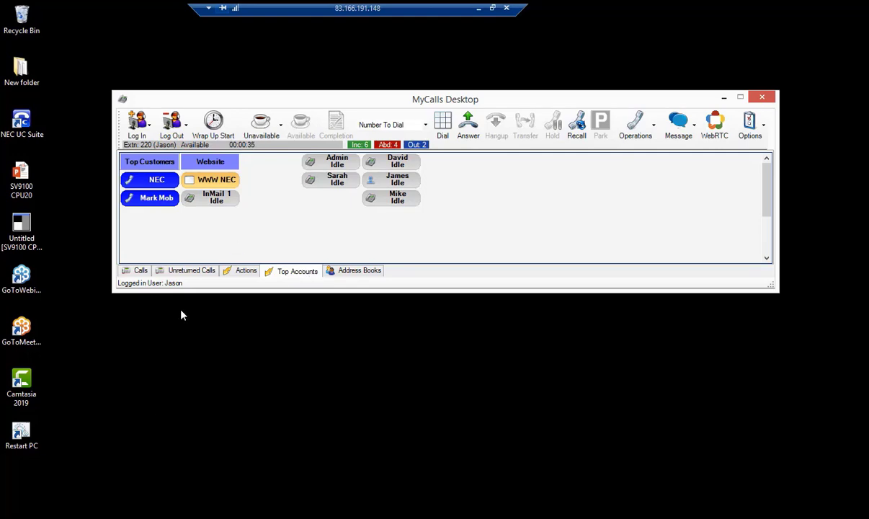
left_click(206, 181)
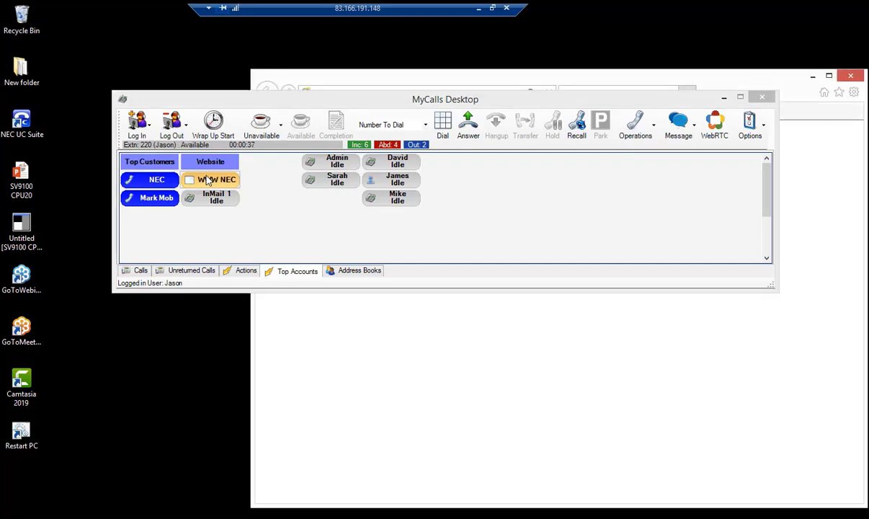
Close the browser window and move the MyCalls Desktop window back to the middle of the desktop.
left_click_drag(352, 107, 388, 90)
left_click_drag(344, 56, 313, 79)
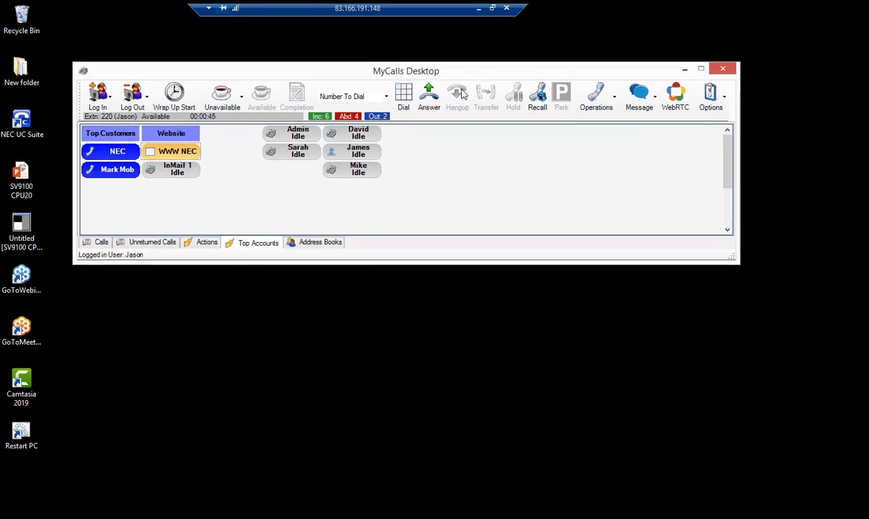
left_click_drag(431, 69, 503, 110)
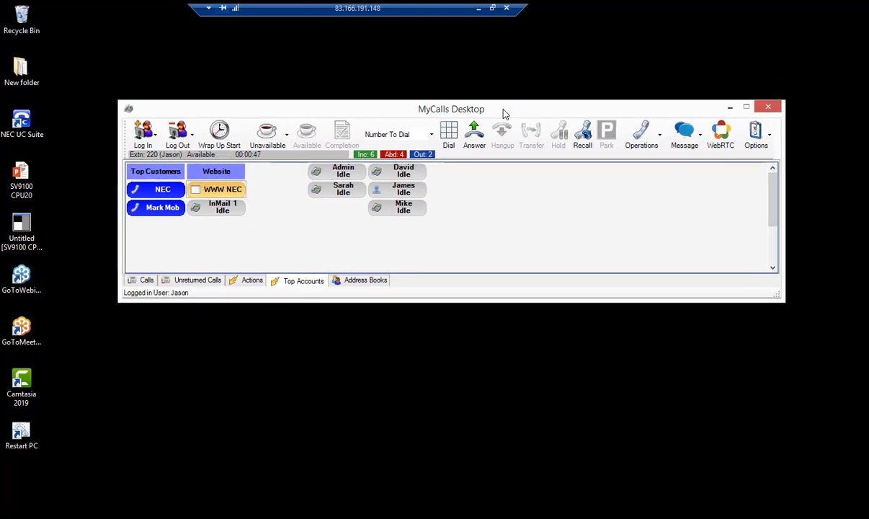
Look up the first ABC Company contact in the address book, examining its details and the dial, view and edit options.
left_click(357, 280)
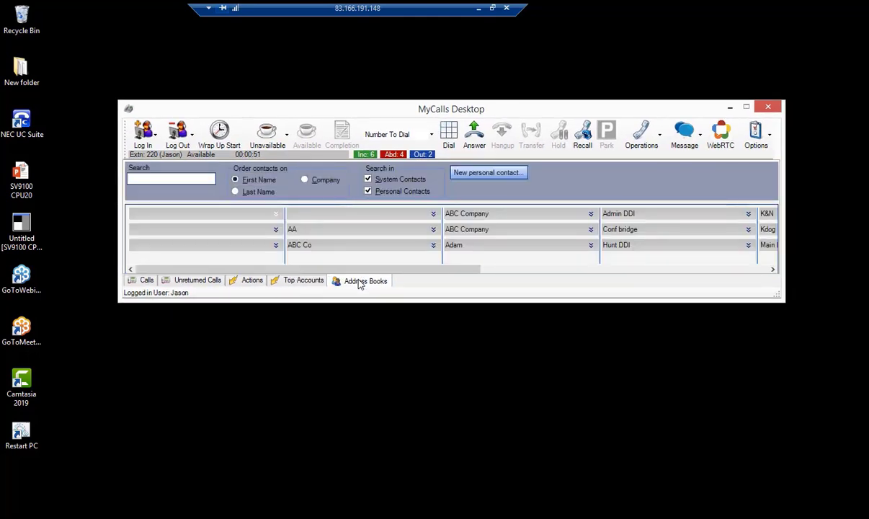
left_click(590, 213)
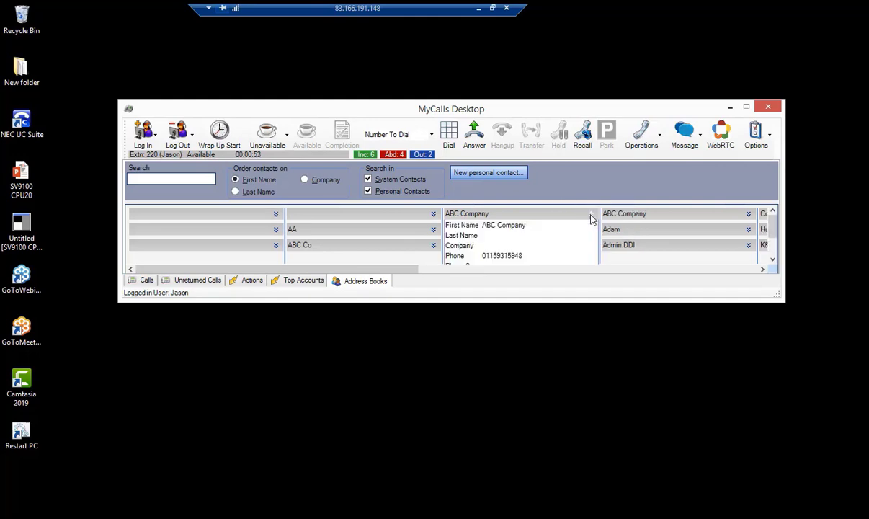
right_click(534, 261)
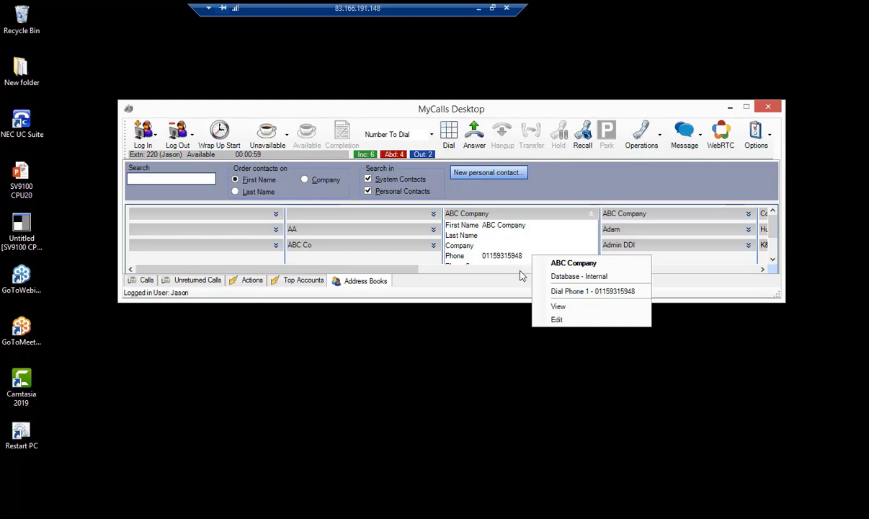
left_click(483, 358)
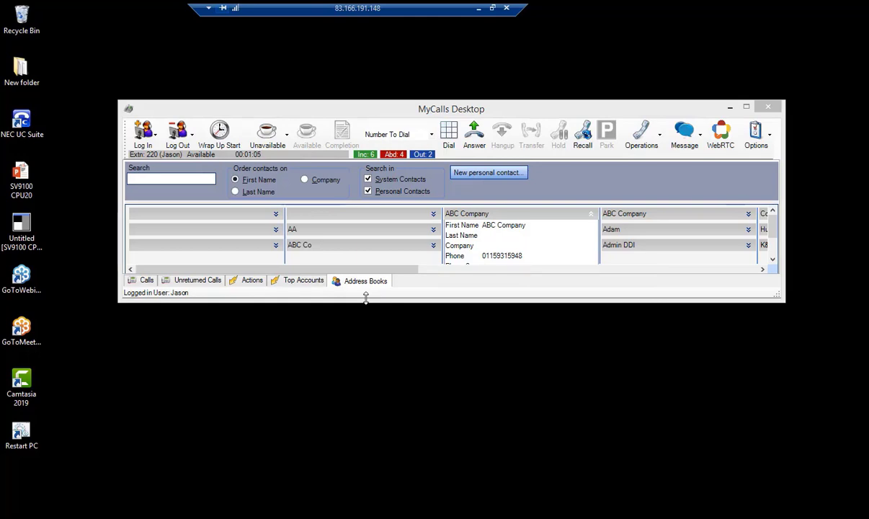
Return to the call list and switch the client's toolbar to small icons.
left_click(147, 280)
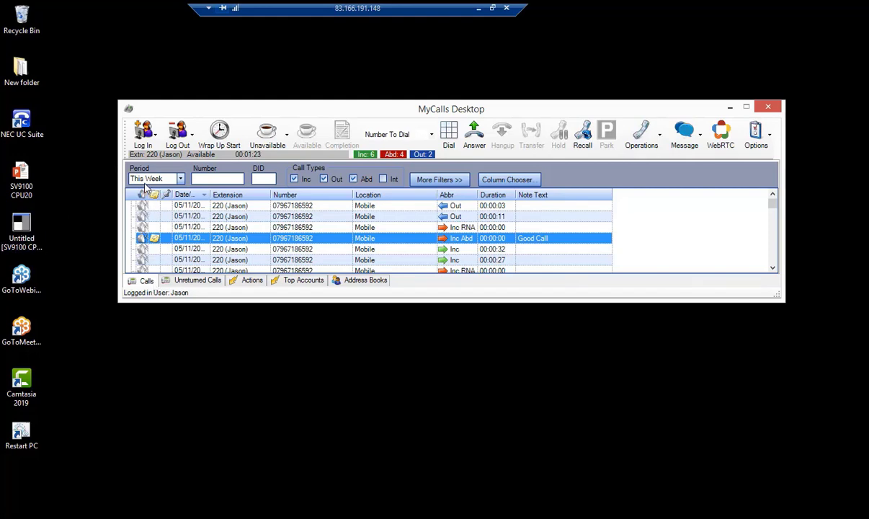
mouse_move(146, 186)
left_click(770, 138)
left_click(769, 197)
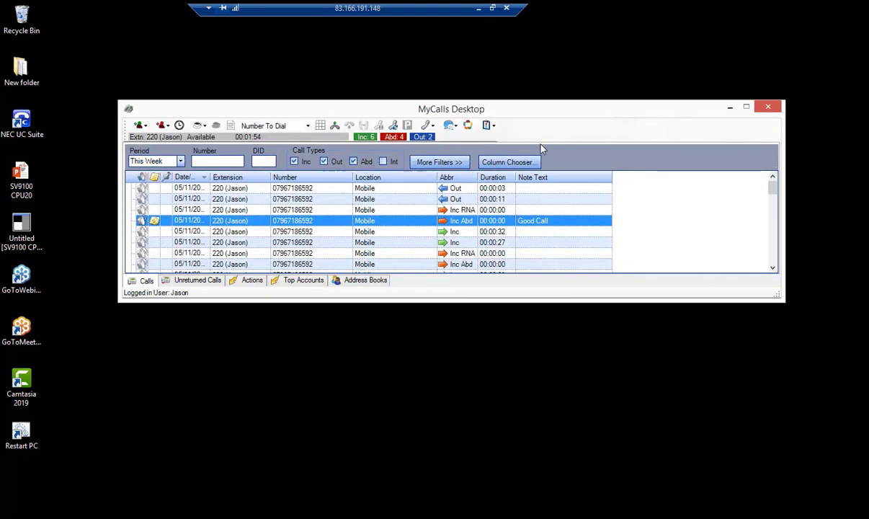
Reduce the client to its toolbar only and place the toolbar in the bottom-right corner of the desktop.
left_click(488, 125)
left_click(508, 194)
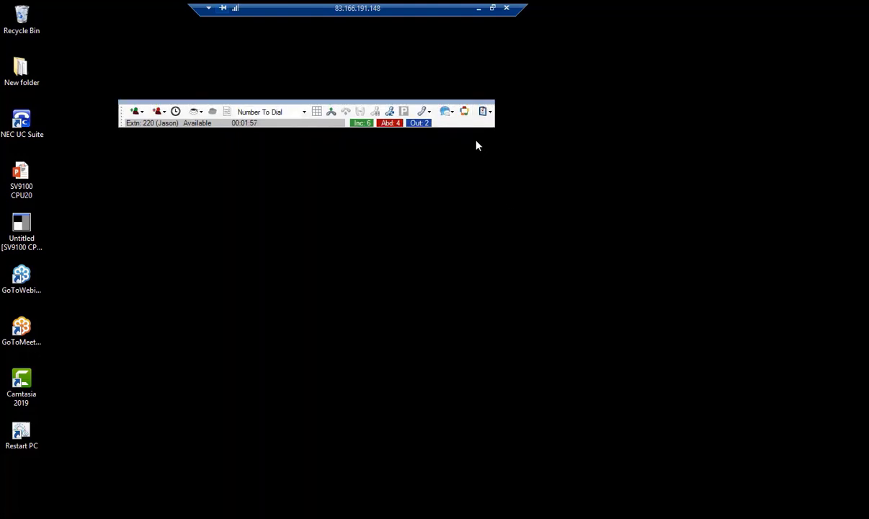
left_click_drag(400, 107, 570, 334)
left_click_drag(582, 371, 728, 483)
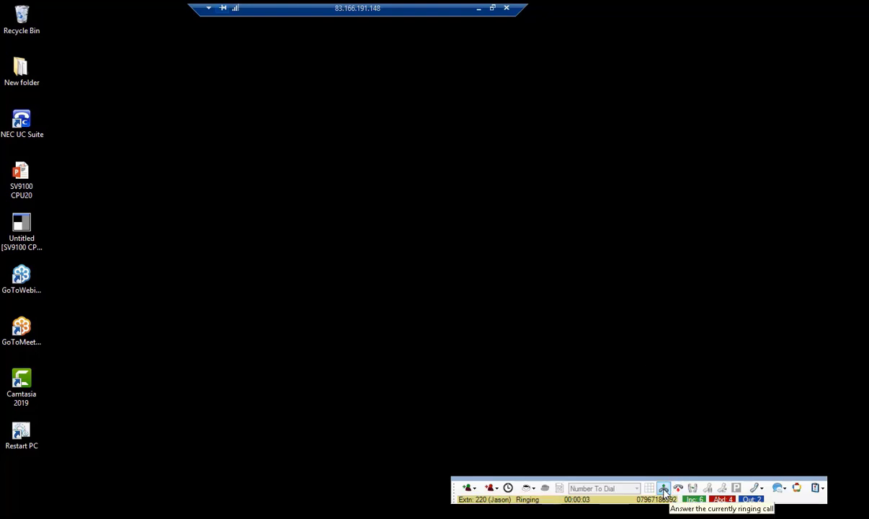
Answer the ringing call and hang it up, then save the completion codes Meter Install, Omagh and Order for it.
left_click(664, 490)
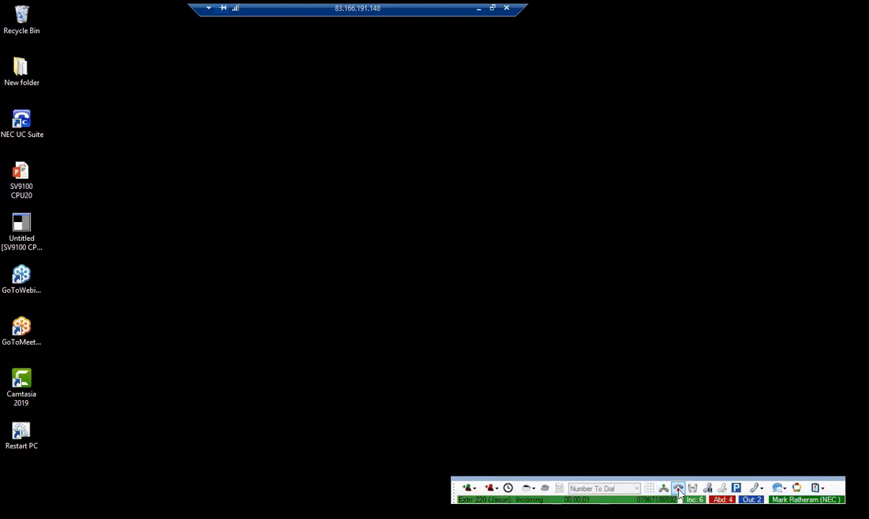
left_click(679, 490)
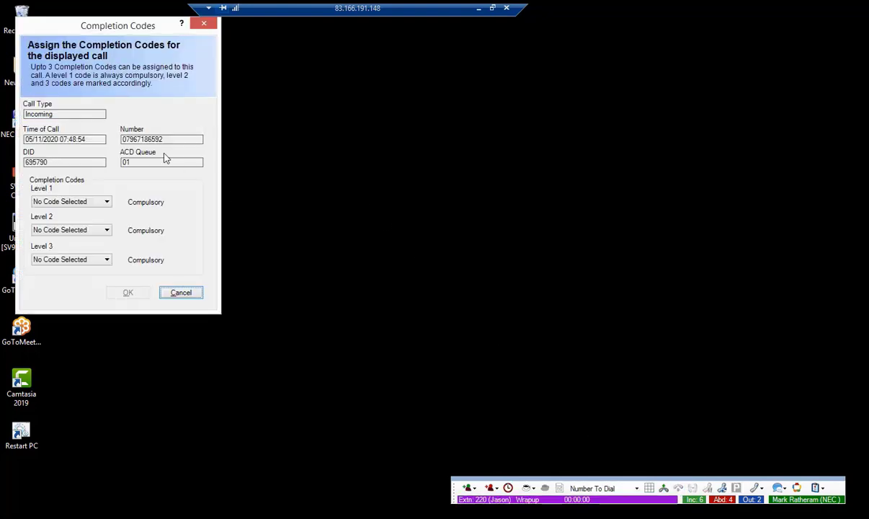
left_click(106, 201)
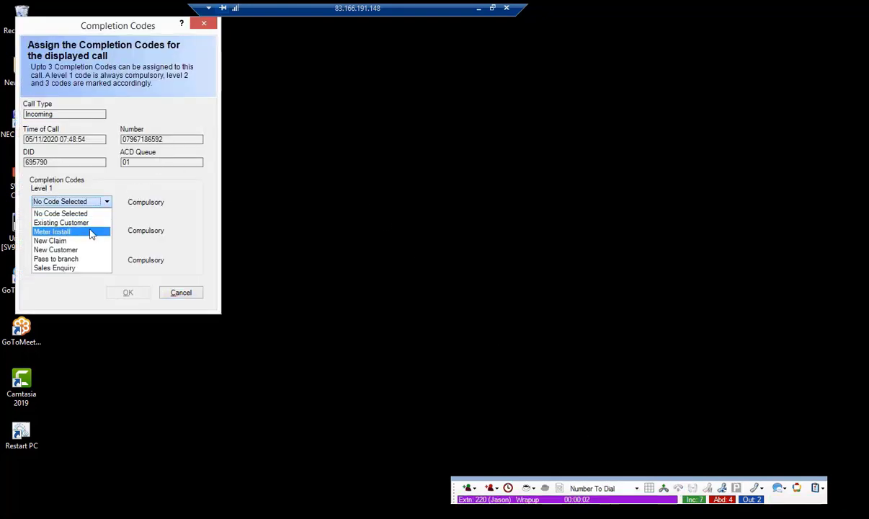
left_click(90, 230)
left_click(107, 231)
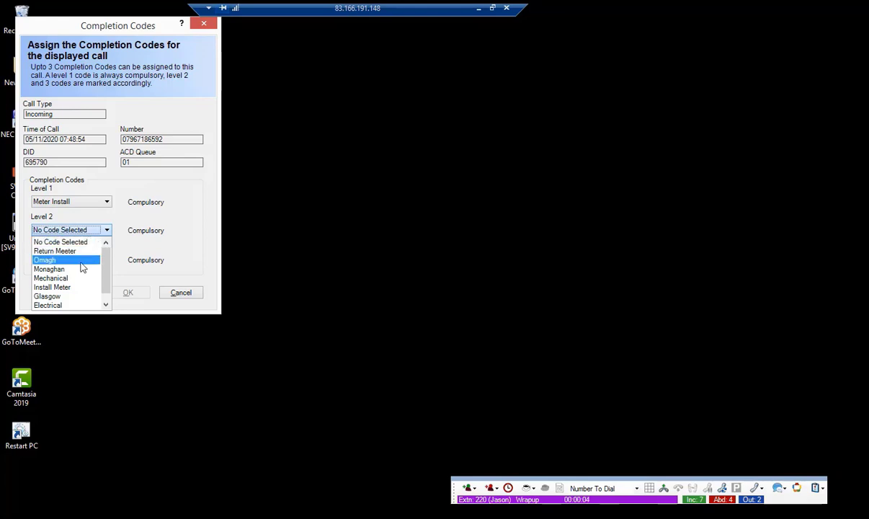
left_click(94, 261)
left_click(107, 259)
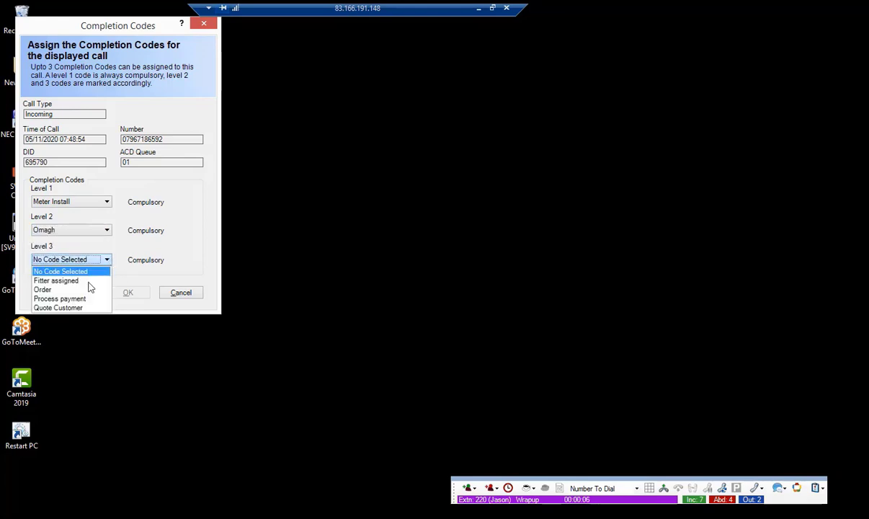
left_click(92, 289)
left_click(125, 295)
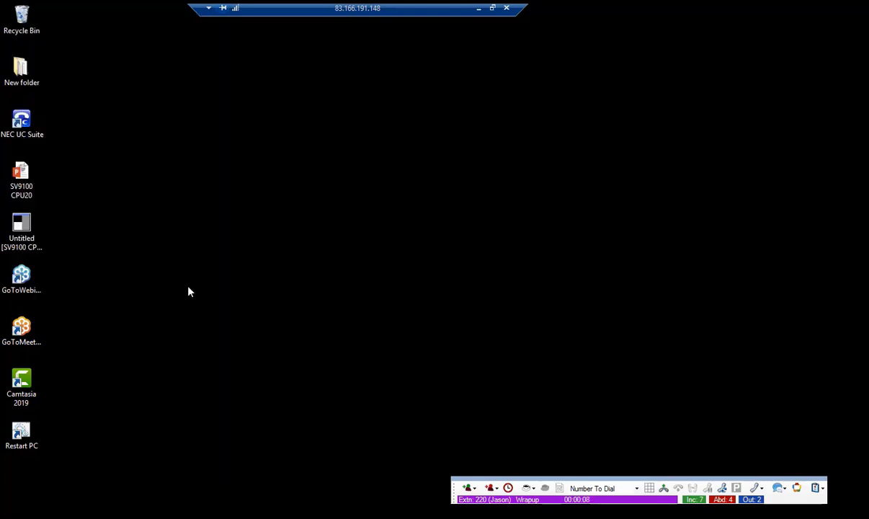